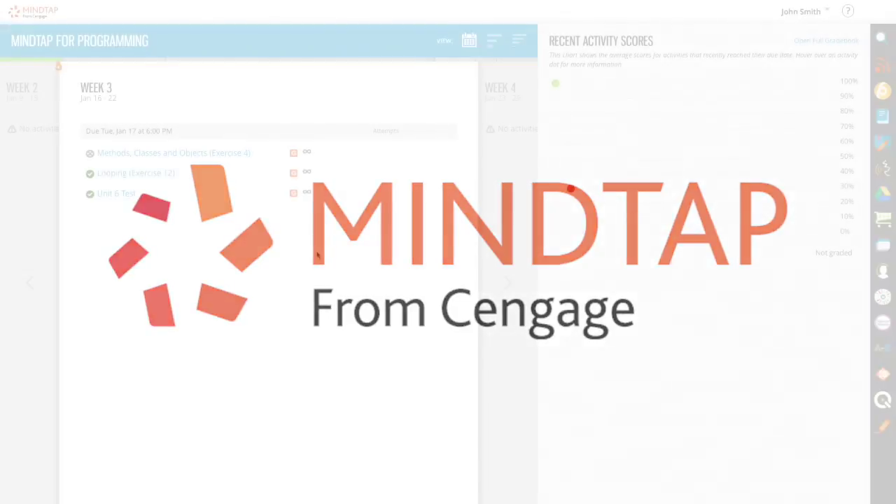
Step: Switch the course from the week-by-week calendar to the unit-by-unit list view
{"action": "left_click", "coordinate": [494, 44]}
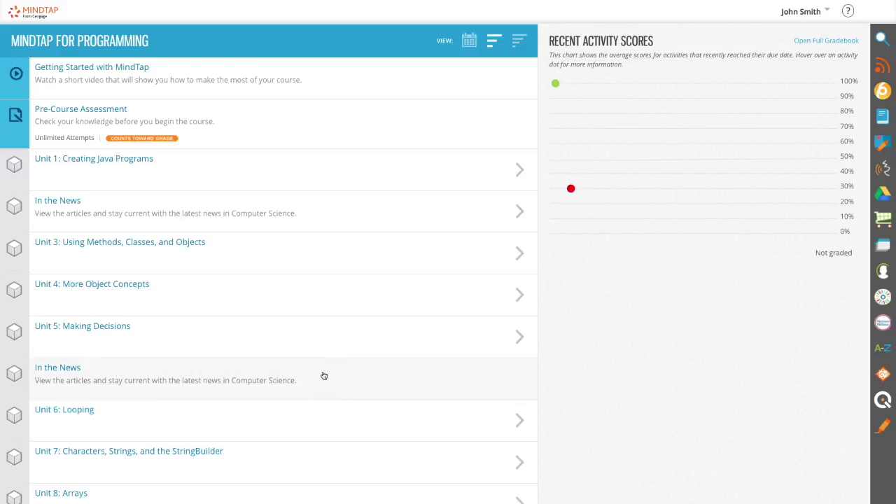
Step: Open Unit 5: Making Decisions and its Making Decisions (Exercise 4) coding lab
{"action": "left_click", "coordinate": [341, 339]}
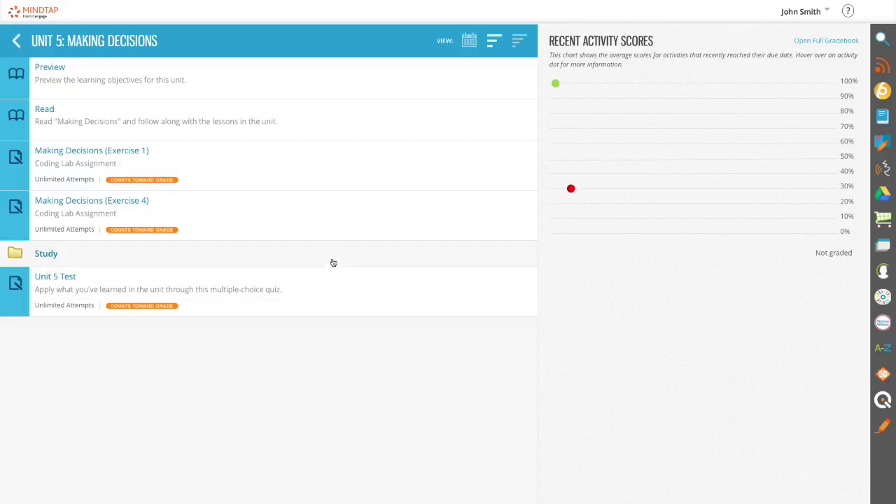
{"action": "left_click", "coordinate": [307, 224]}
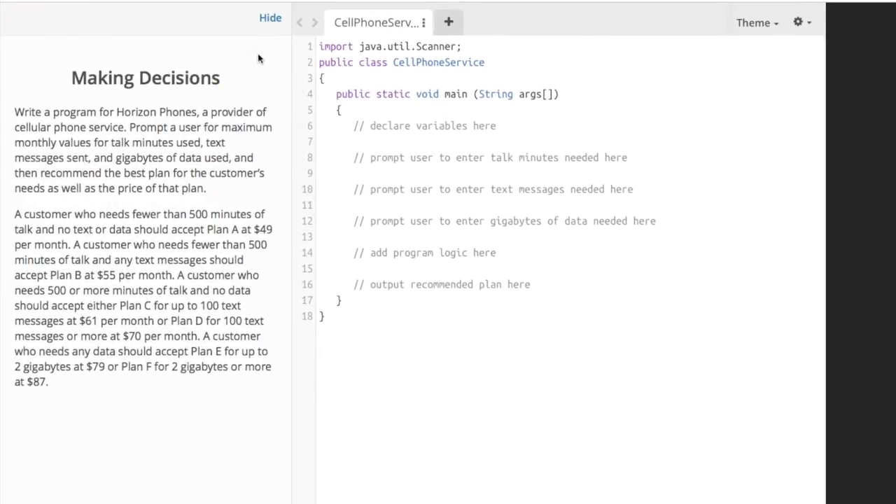
Step: Write plan price constants, talk/text/data prompts and plan-selection logic at lines 9 and 13
{"action": "left_click", "coordinate": [503, 175]}
{"action": "left_click", "coordinate": [442, 235]}
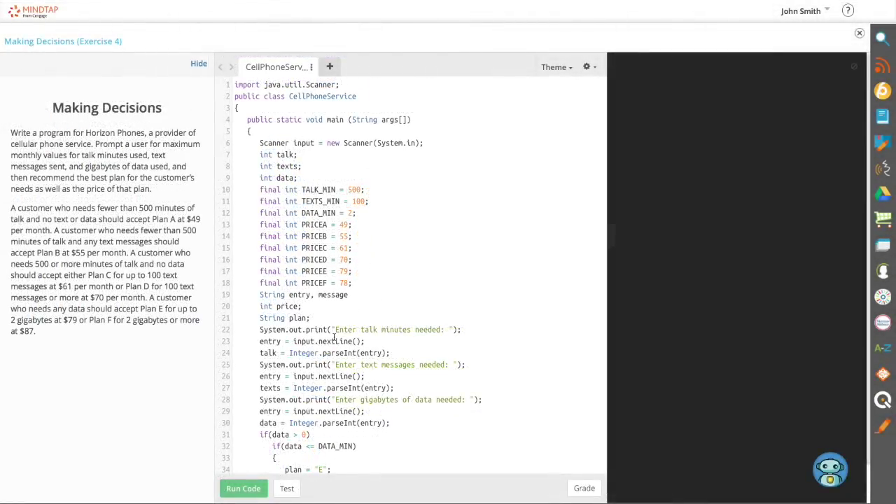
Step: Run the program and fix the missing semicolon reported on line 19
{"action": "left_click", "coordinate": [253, 497]}
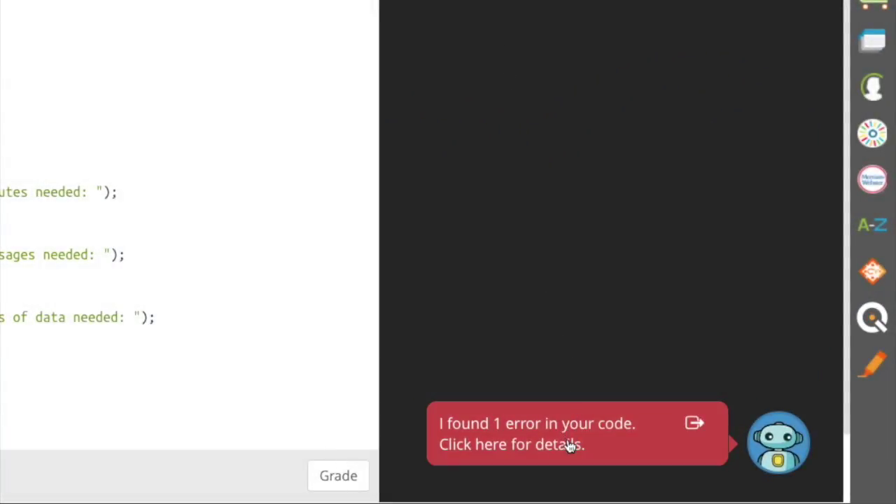
{"action": "left_click", "coordinate": [696, 470]}
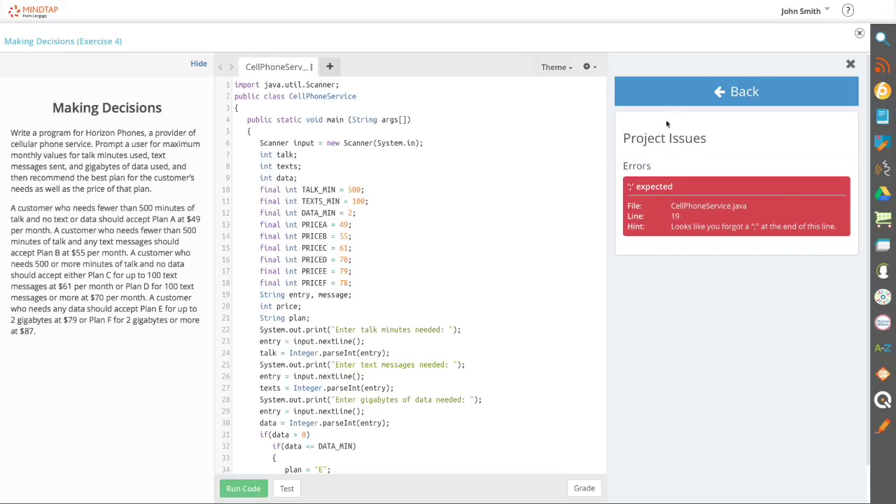
{"action": "left_click", "coordinate": [737, 91]}
{"action": "left_click", "coordinate": [851, 64]}
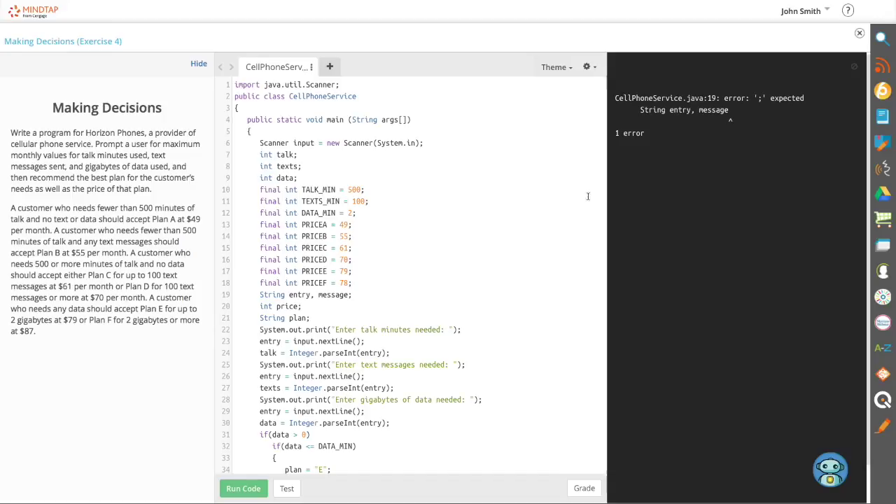
Step: Rerun with 100, 1000 and 2 to get Plan E, then test it at 83.33%
{"action": "left_click", "coordinate": [243, 488]}
{"action": "type", "text": "100"}
{"action": "key", "text": "Return"}
{"action": "type", "text": "1000"}
{"action": "key", "text": "Return"}
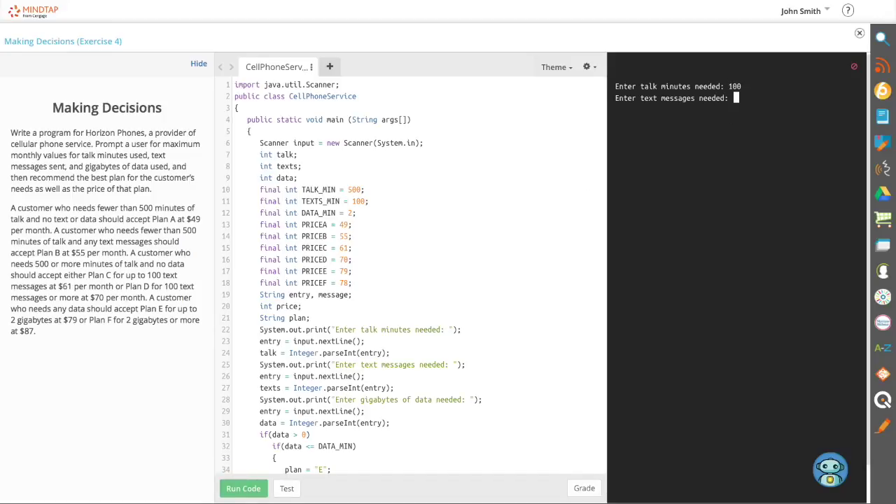
{"action": "type", "text": "2"}
{"action": "key", "text": "Return"}
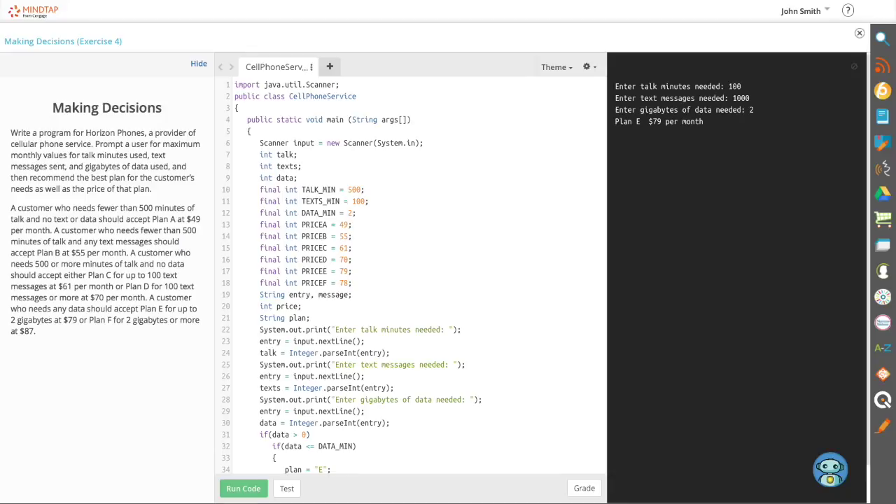
{"action": "left_click", "coordinate": [286, 488]}
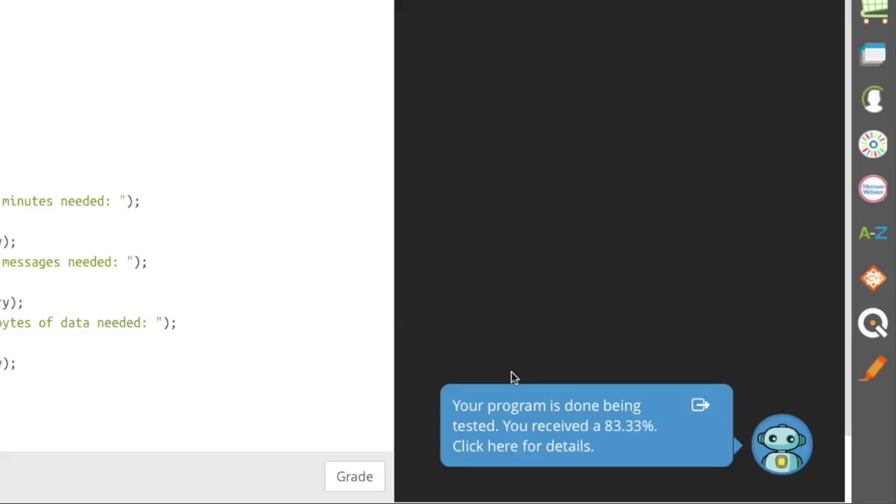
{"action": "left_click", "coordinate": [599, 441]}
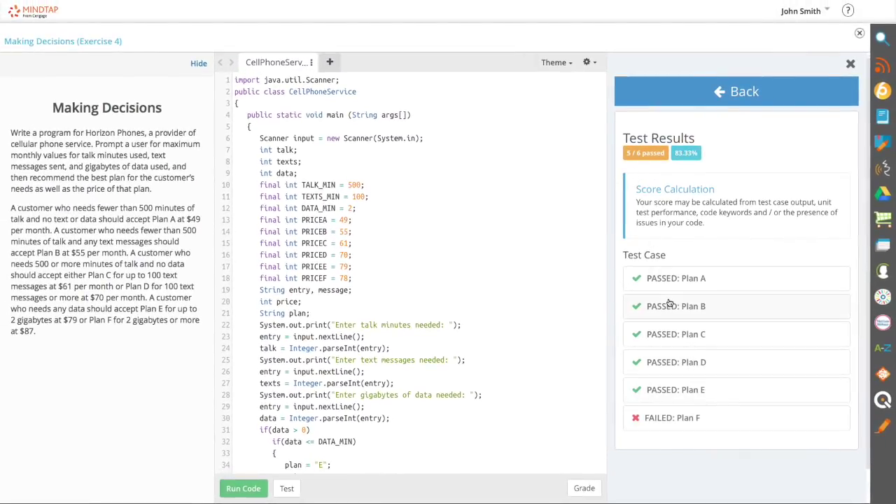
Step: Inspect the failed Plan F expected output and change PRICEF to 87 for a 100% score
{"action": "left_click", "coordinate": [697, 417]}
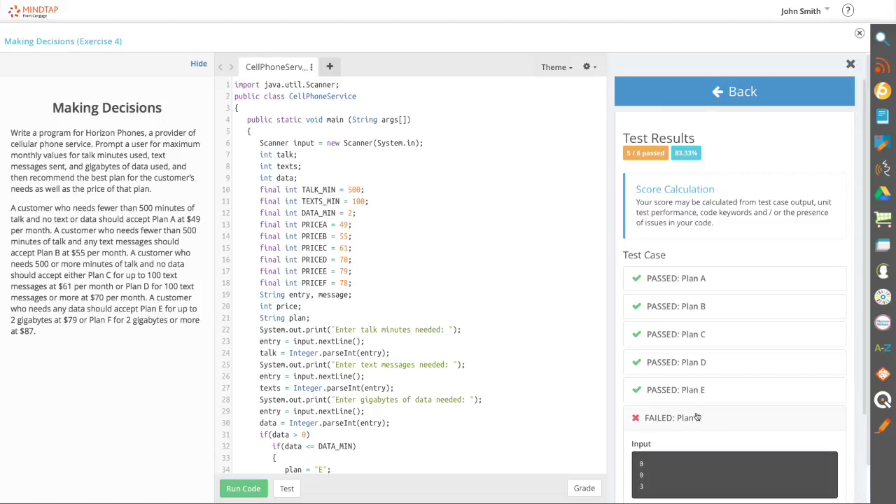
{"action": "scroll", "coordinate": [697, 417], "scroll_direction": "down", "scroll_amount": 1}
{"action": "scroll", "coordinate": [697, 417], "scroll_direction": "down", "scroll_amount": 1}
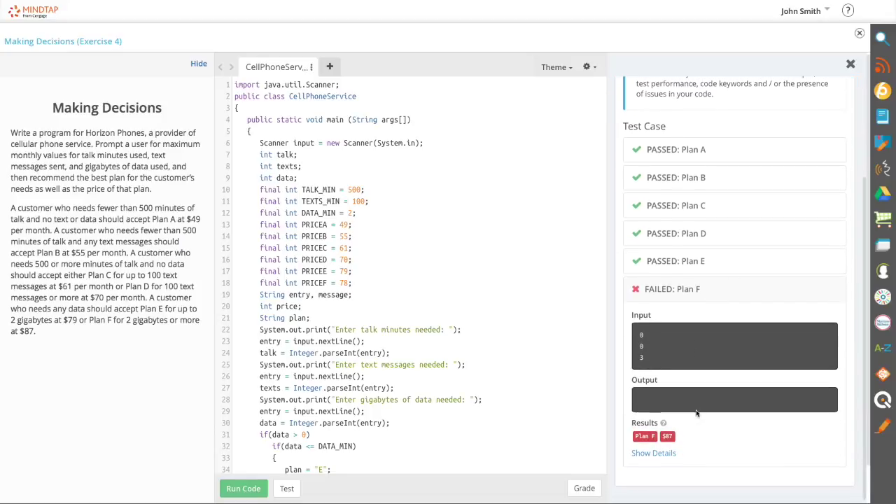
{"action": "left_click", "coordinate": [653, 456]}
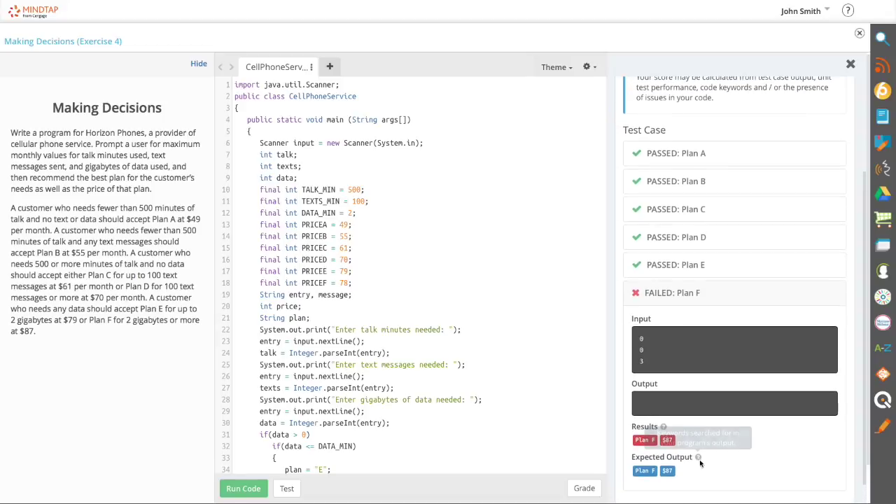
{"action": "scroll", "coordinate": [693, 448], "scroll_direction": "down", "scroll_amount": 1}
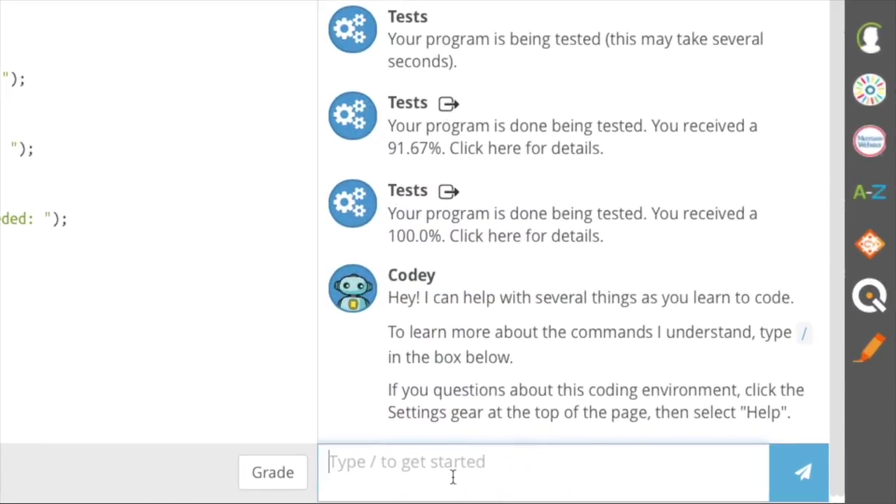
Step: Ask Codey to explain the if statement and give an if statement example
{"action": "type", "text": "/explai"}
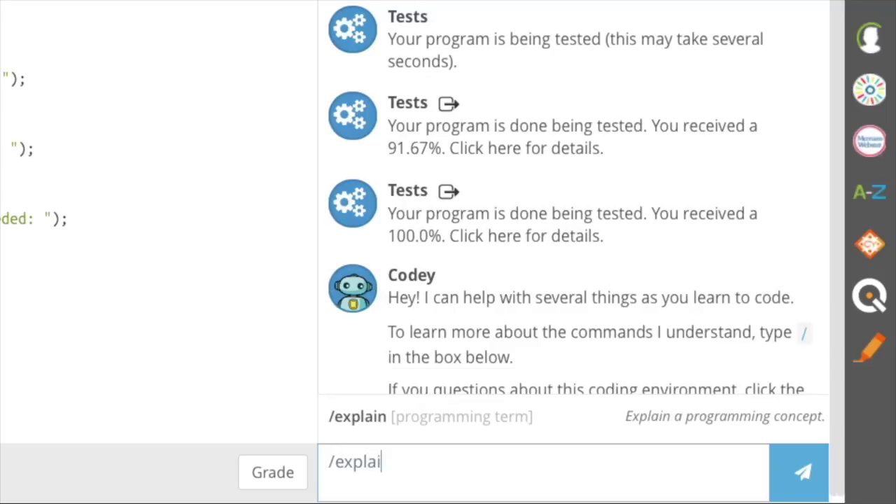
{"action": "type", "text": "n if statement"}
{"action": "key", "text": "Return"}
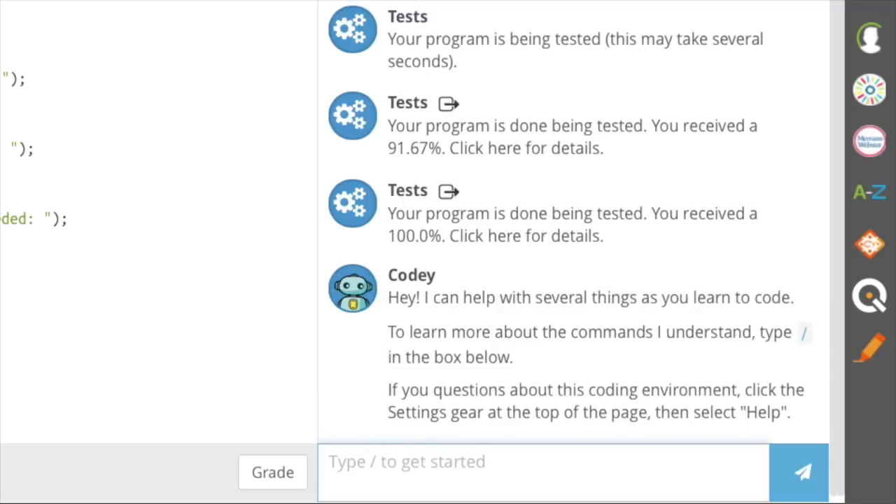
{"action": "left_click_drag", "start_coordinate": [391, 369], "coordinate": [426, 416]}
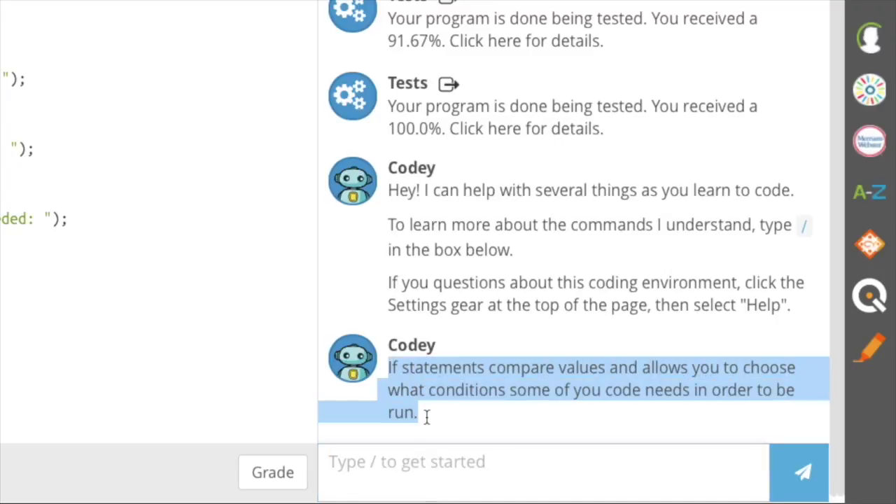
{"action": "left_click", "coordinate": [470, 428]}
{"action": "left_click", "coordinate": [455, 461]}
{"action": "type", "text": "/example if statement"}
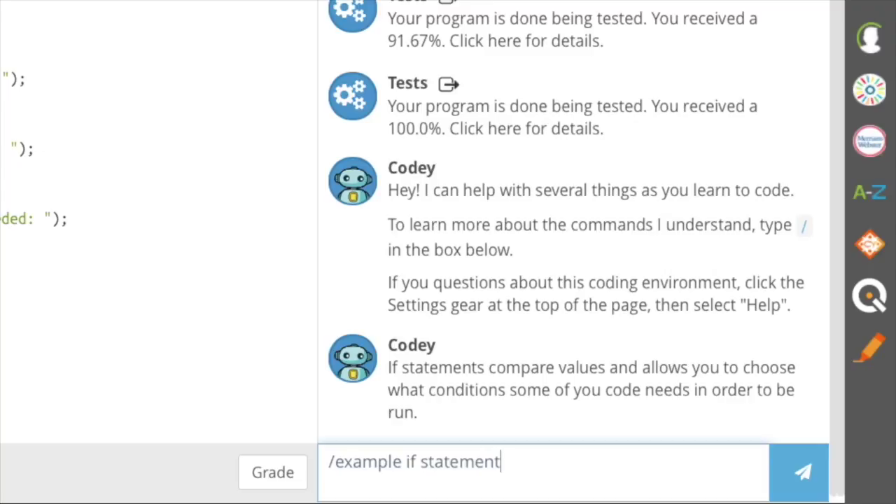
{"action": "key", "text": "Return"}
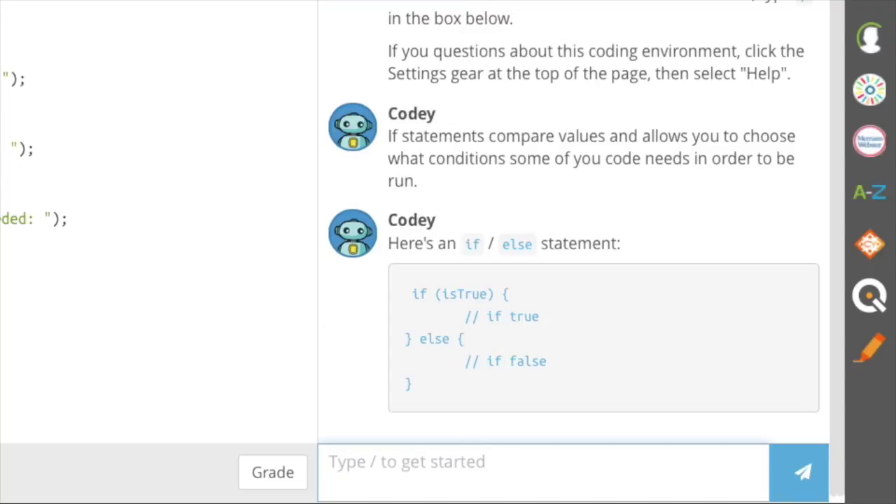
Step: Get project details from Codey with /info, then bring up the grading review
{"action": "type", "text": "/"}
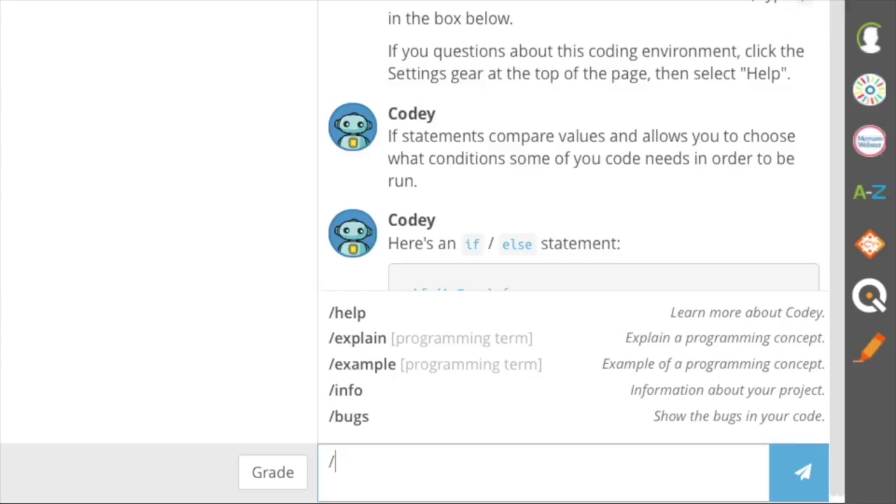
{"action": "type", "text": "info"}
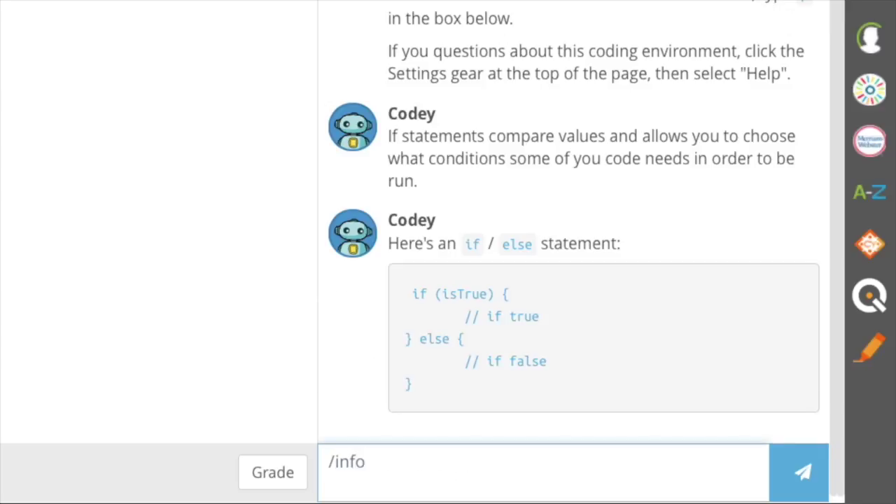
{"action": "key", "text": "Return"}
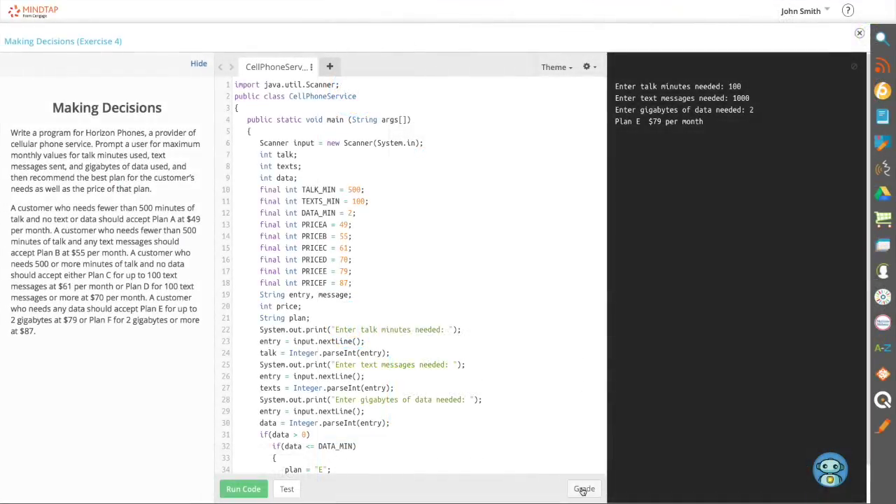
{"action": "left_click", "coordinate": [583, 489]}
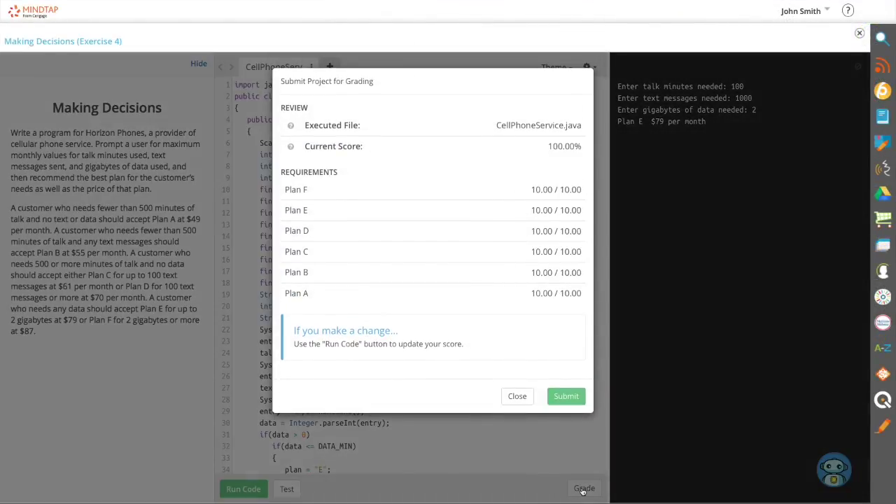
Step: Confirm the Submit Project for Grading dialog for the Making Decisions project
{"action": "left_click", "coordinate": [566, 397]}
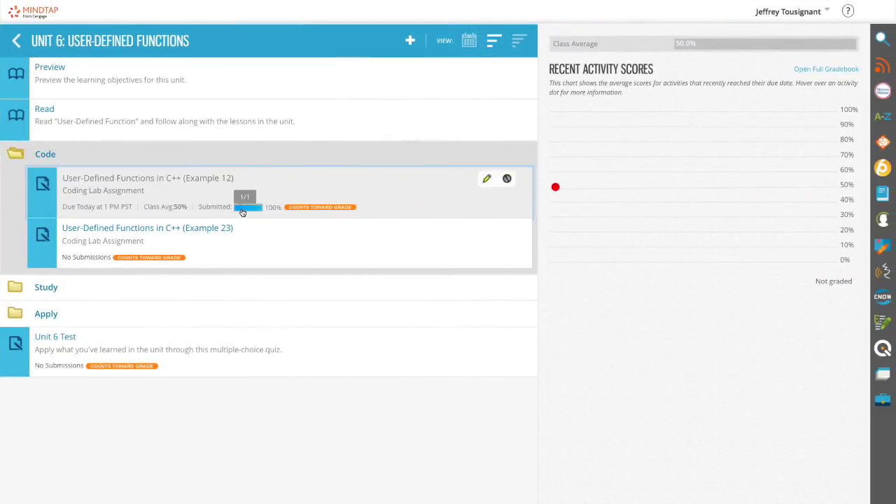
Step: Open the student's Example 12 attempt in review mode and scroll through its grade details
{"action": "left_click", "coordinate": [246, 207]}
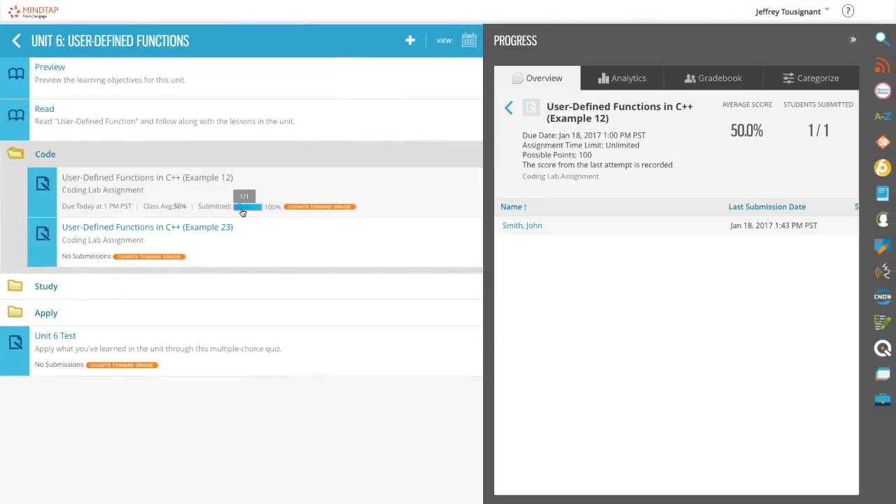
{"action": "left_click", "coordinate": [537, 232]}
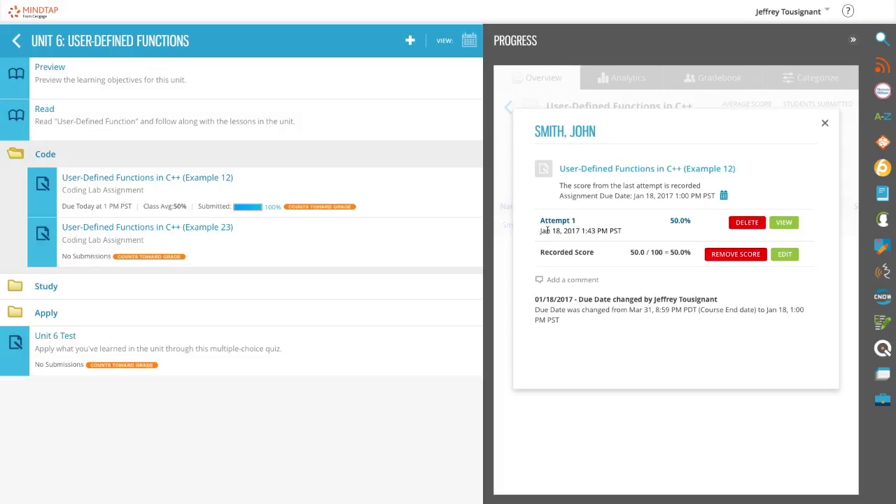
{"action": "left_click", "coordinate": [785, 223]}
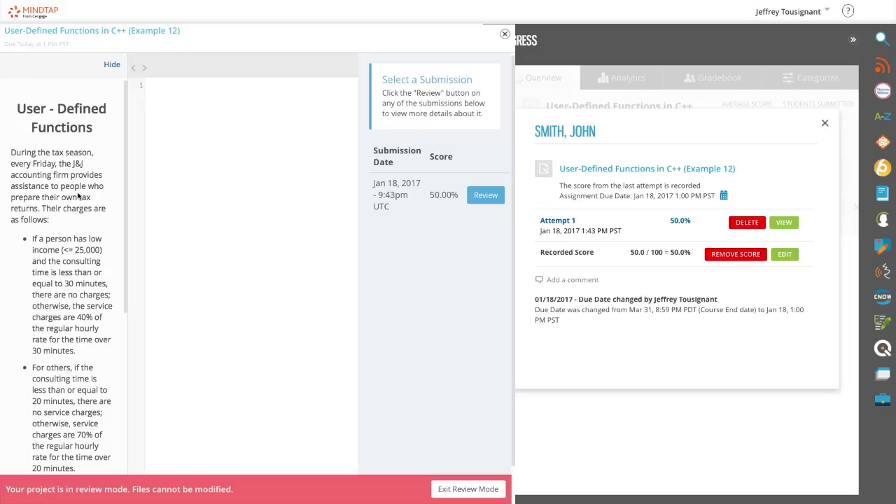
{"action": "left_click", "coordinate": [485, 195]}
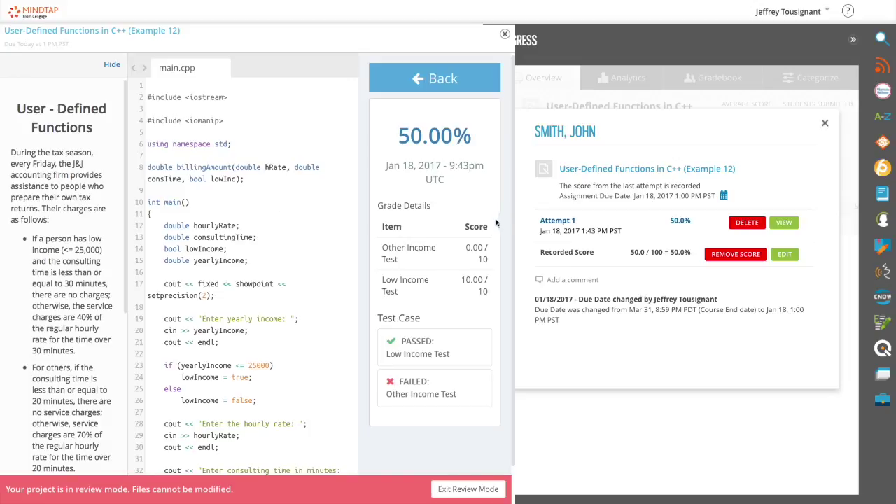
{"action": "scroll", "coordinate": [303, 205], "scroll_direction": "down", "scroll_amount": 3}
{"action": "scroll", "coordinate": [303, 205], "scroll_direction": "down", "scroll_amount": 4}
{"action": "scroll", "coordinate": [303, 205], "scroll_direction": "up", "scroll_amount": 5}
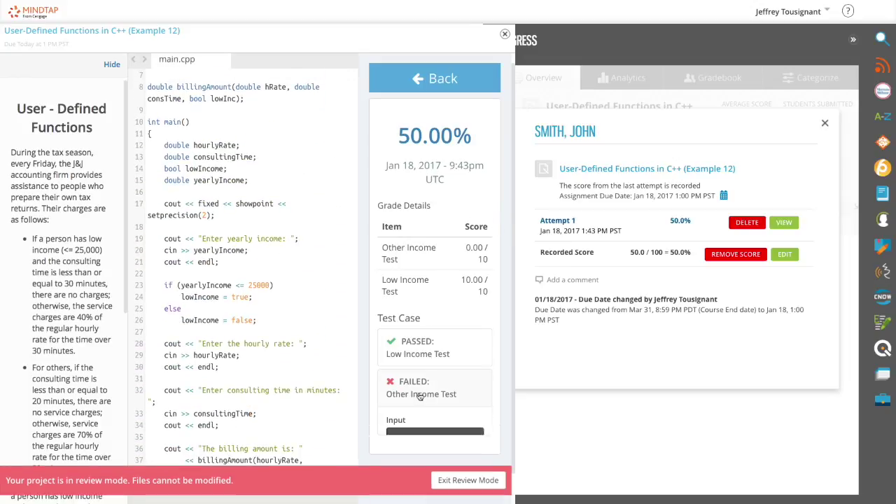
{"action": "scroll", "coordinate": [433, 352], "scroll_direction": "down", "scroll_amount": 3}
{"action": "scroll", "coordinate": [433, 351], "scroll_direction": "down", "scroll_amount": 2}
{"action": "scroll", "coordinate": [434, 352], "scroll_direction": "down", "scroll_amount": 1}
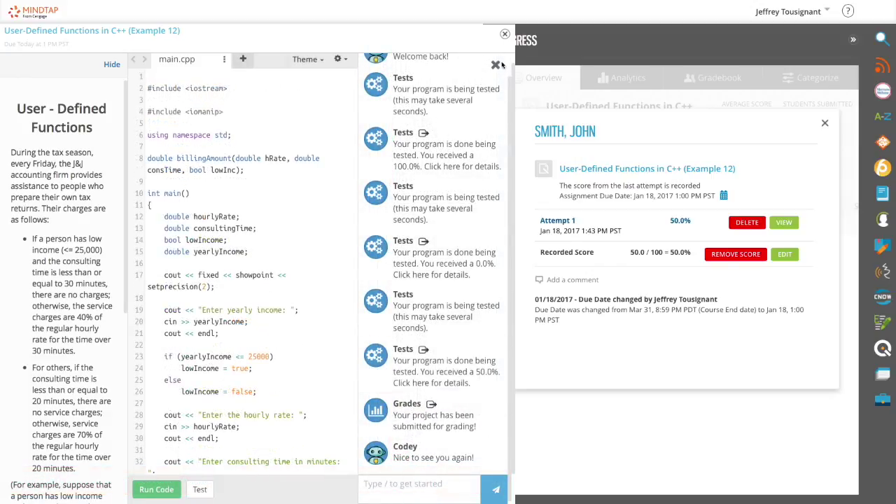
Step: Change the student's recorded score from 50% to 85% and save it
{"action": "left_click", "coordinate": [505, 37]}
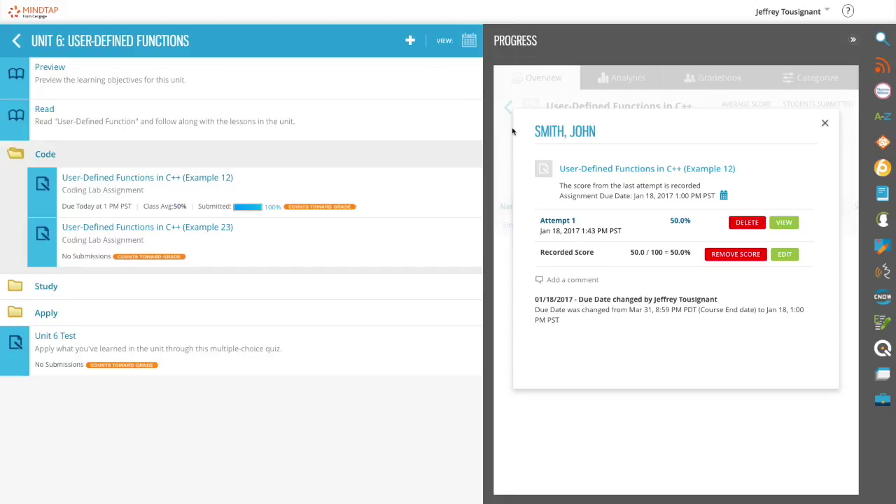
{"action": "left_click", "coordinate": [785, 254]}
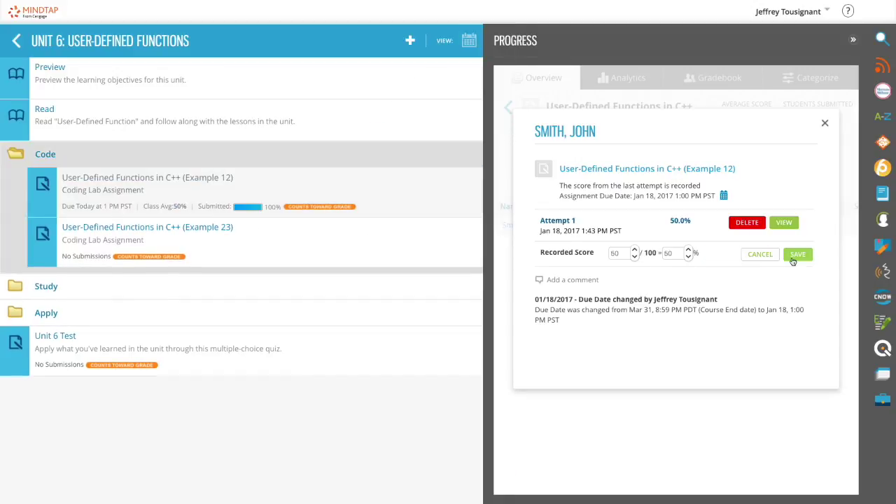
{"action": "double_click", "coordinate": [669, 254]}
{"action": "type", "text": "85"}
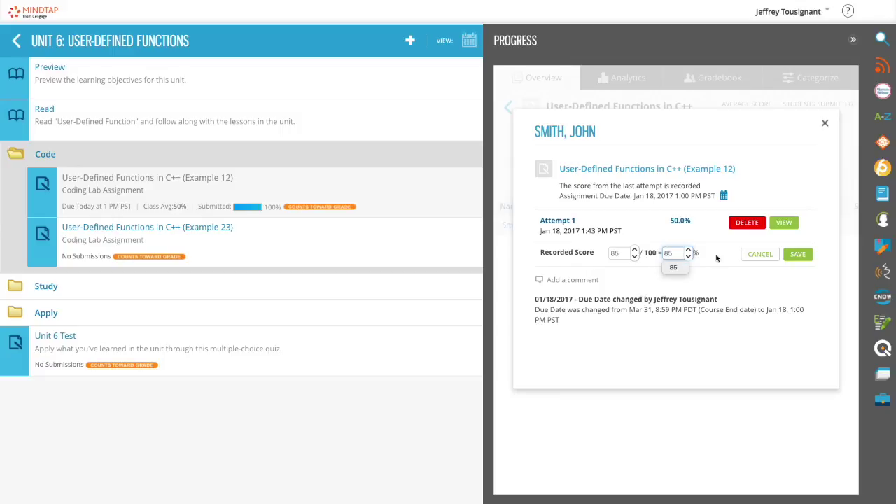
{"action": "left_click", "coordinate": [797, 257]}
Step: Post a comment praising the work but noting the consulting percentage was forgotten
{"action": "left_click", "coordinate": [595, 281]}
{"action": "type", "text": "Overall, this is excellent. However it"}
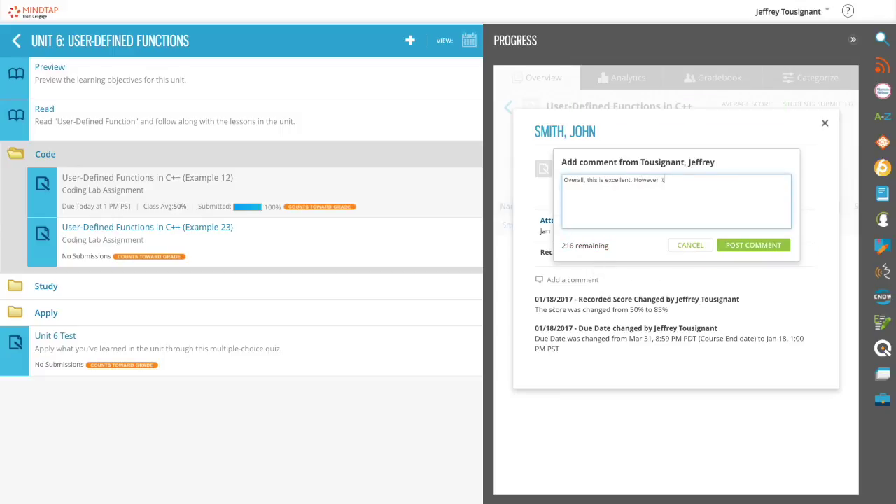
{"action": "type", "text": " looks like you forgot to represent the consulting percentage as a decimal, not a whole number. It should"}
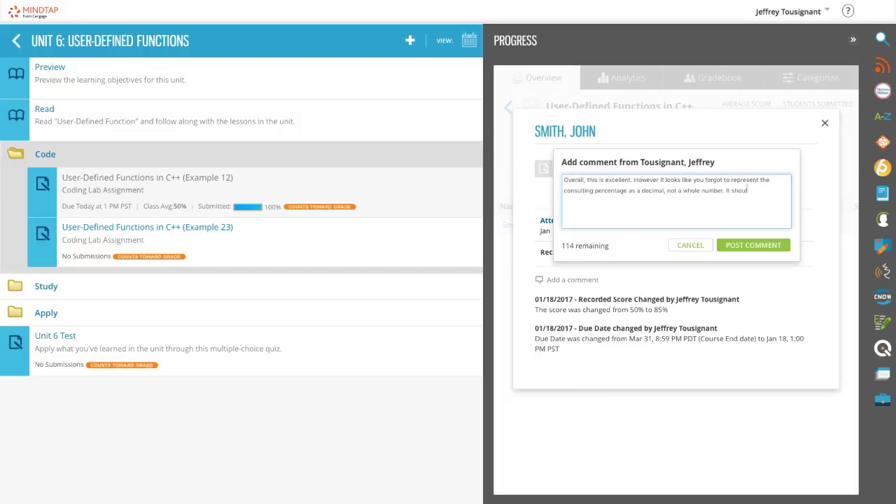
{"action": "type", "text": " have been .70. Otherwise, this was great!"}
{"action": "left_click", "coordinate": [776, 247]}
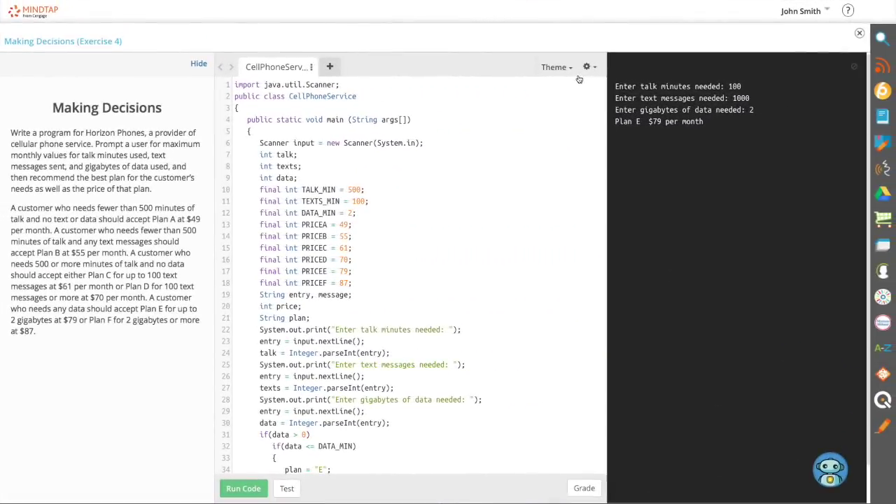
Step: Set the editor theme to Dark and show Help from the gear menu
{"action": "left_click", "coordinate": [570, 68]}
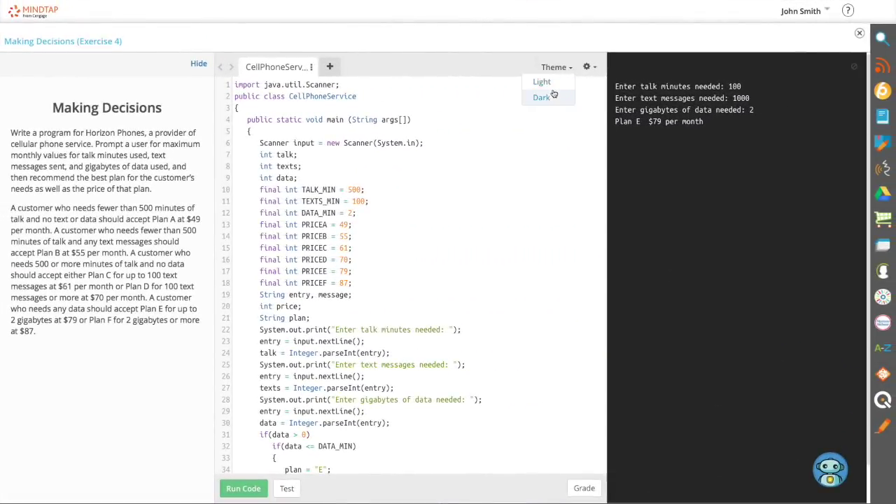
{"action": "left_click", "coordinate": [551, 97]}
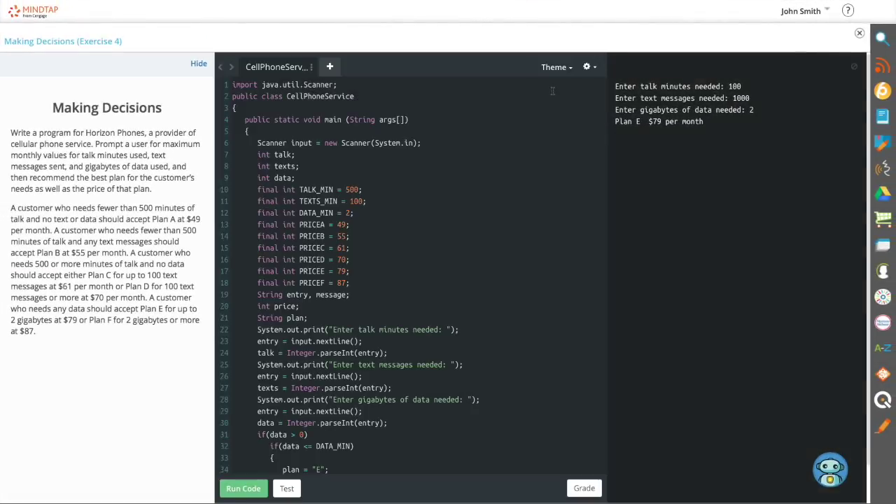
{"action": "left_click", "coordinate": [587, 67]}
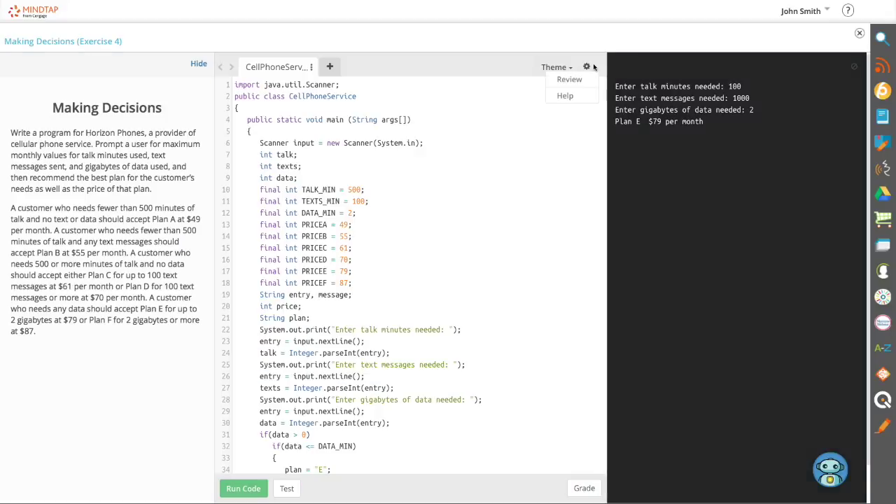
{"action": "left_click", "coordinate": [574, 95]}
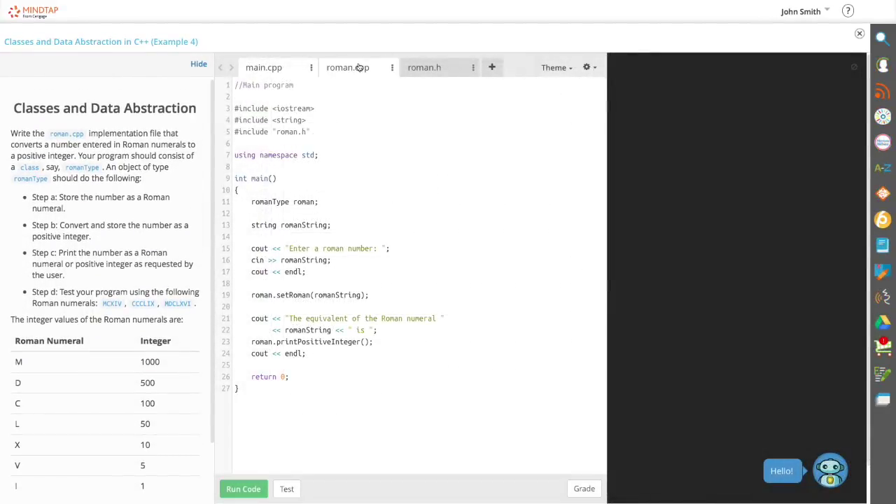
Step: Review the roman.cpp implementation and roman.h romanType header, then begin creating a new project file
{"action": "left_click", "coordinate": [359, 67]}
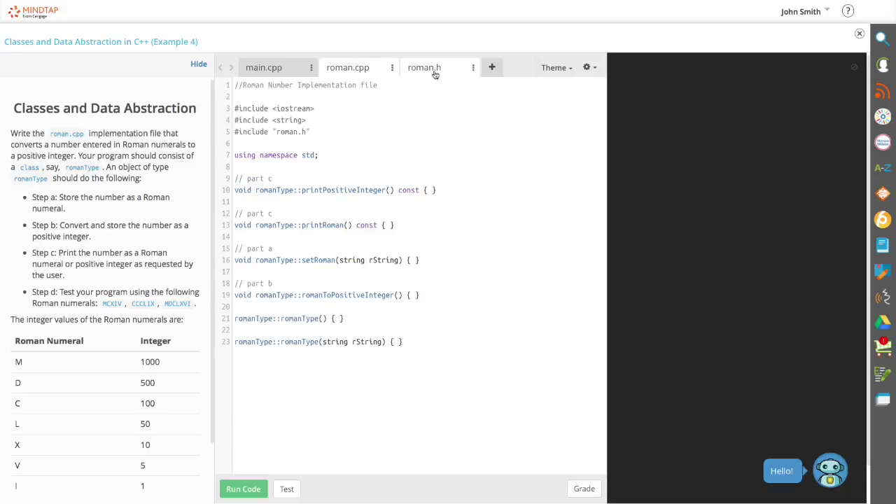
{"action": "left_click", "coordinate": [434, 69]}
{"action": "left_click", "coordinate": [492, 67]}
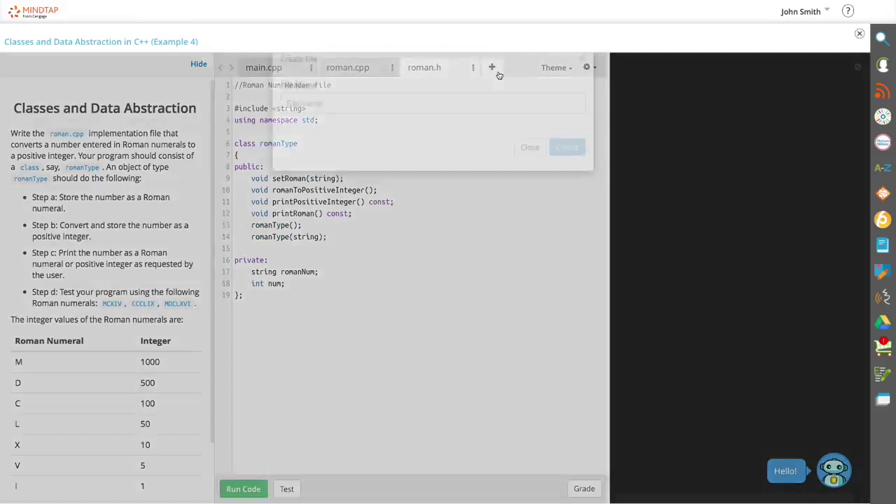